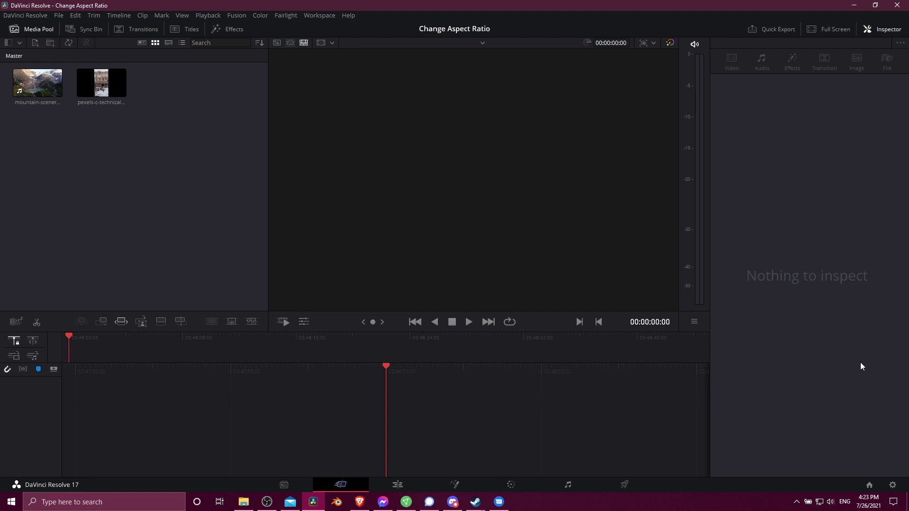
Drag the portrait pexels-c-technical-5857311.mp4 clip from the Media Pool onto a new Timeline 1.
{"action": "left_click", "coordinate": [124, 97]}
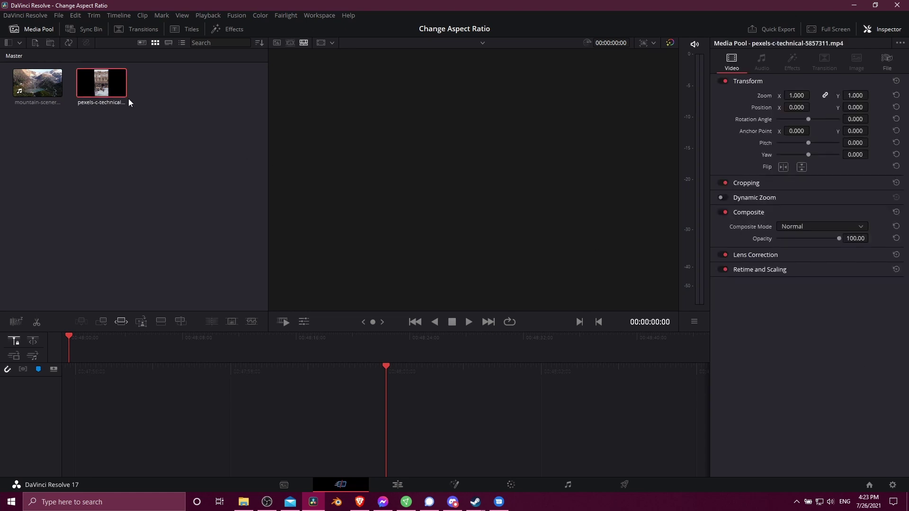
{"action": "left_click_drag", "start_coordinate": [127, 99], "coordinate": [408, 404]}
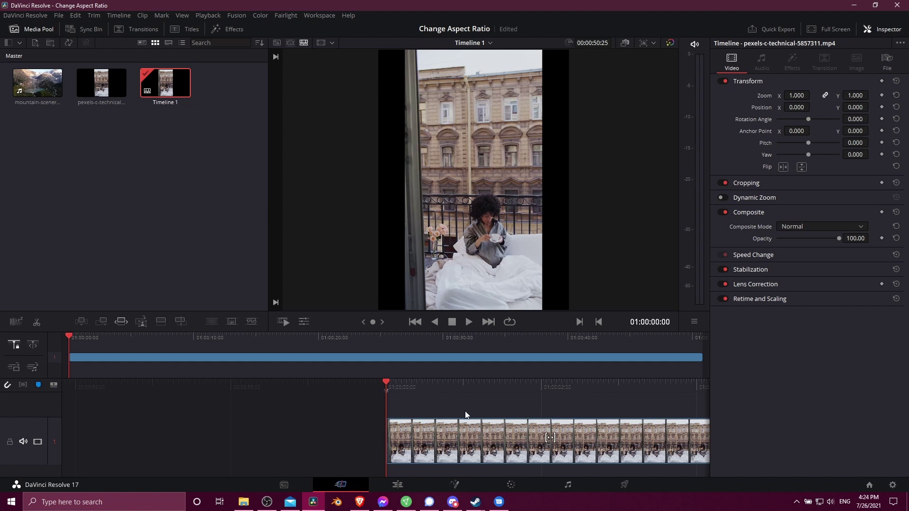
Switch Timeline 1's resolution preset to Portrait 1080 x 1920.
{"action": "left_click", "coordinate": [646, 42]}
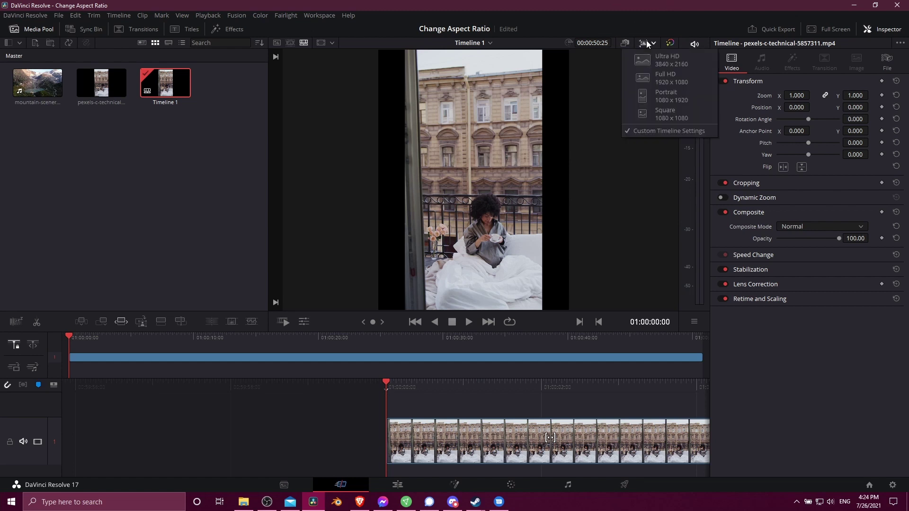
{"action": "left_click", "coordinate": [694, 97]}
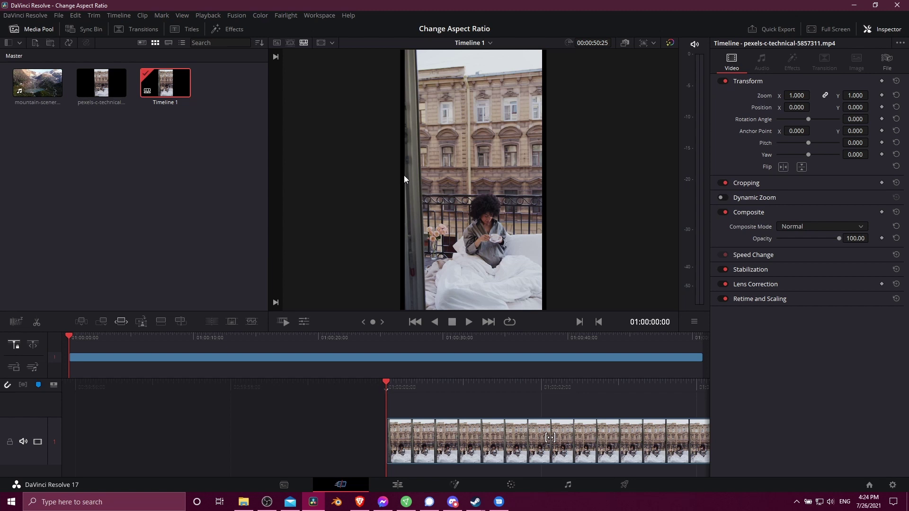
Check the pexels clip's 2160 x 4096, 25 fps metadata on the Media page, then return to Cut.
{"action": "left_click", "coordinate": [291, 484]}
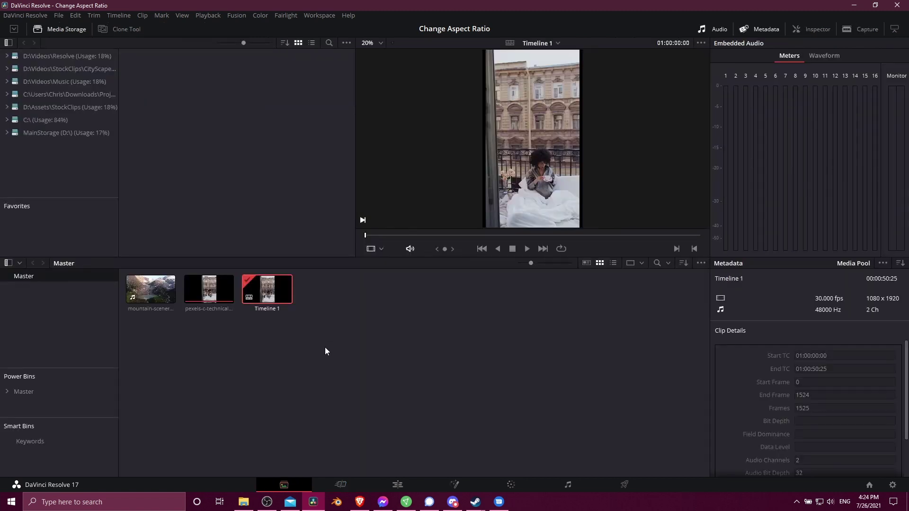
{"action": "left_click", "coordinate": [204, 285]}
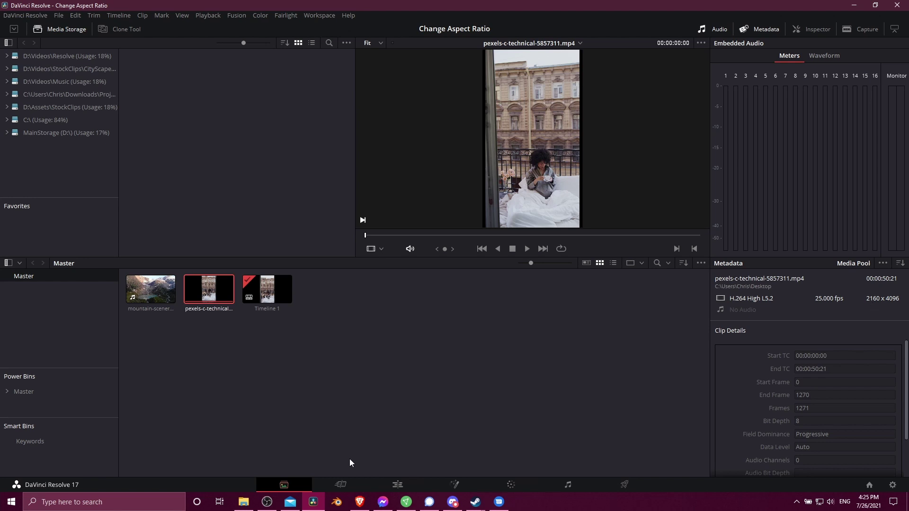
{"action": "left_click", "coordinate": [345, 484]}
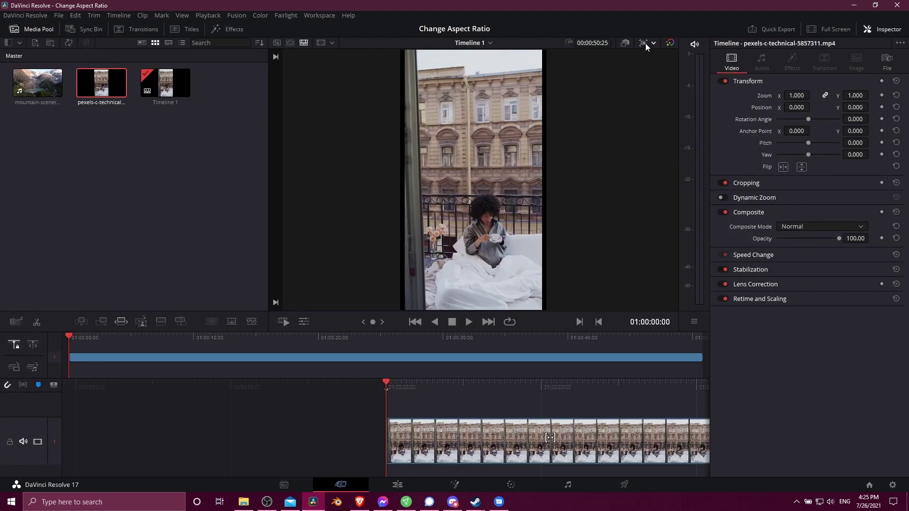
Bring up Custom Timeline Settings, showing the 1080 x 1920 resolution.
{"action": "left_click", "coordinate": [646, 43]}
{"action": "left_click", "coordinate": [674, 131]}
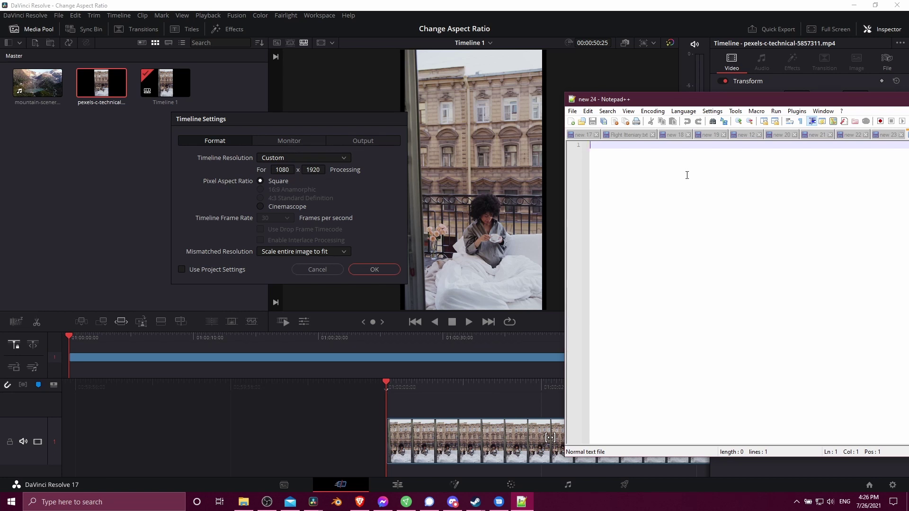
Note the resolutions 2160 x 4096 and 1080 x 2048 on two lines in Notepad++.
{"action": "type", "text": "2160 x 4096"}
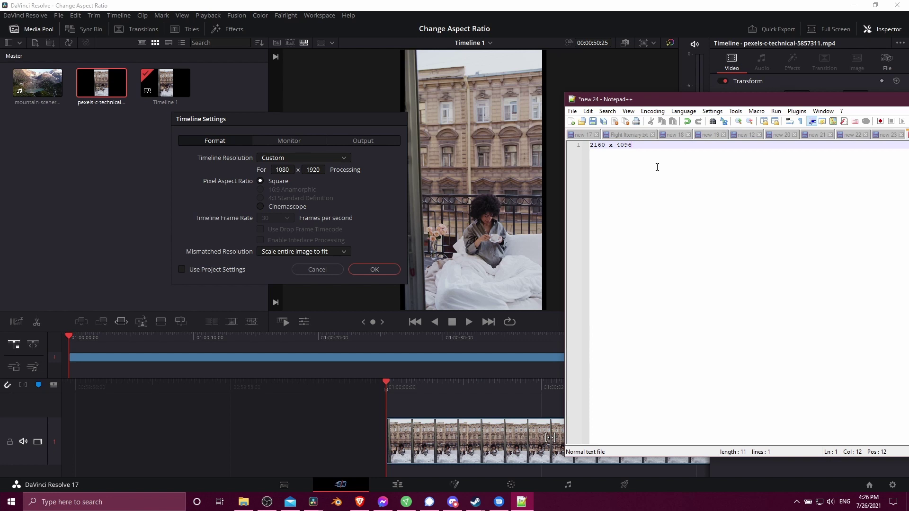
{"action": "key", "text": "Return"}
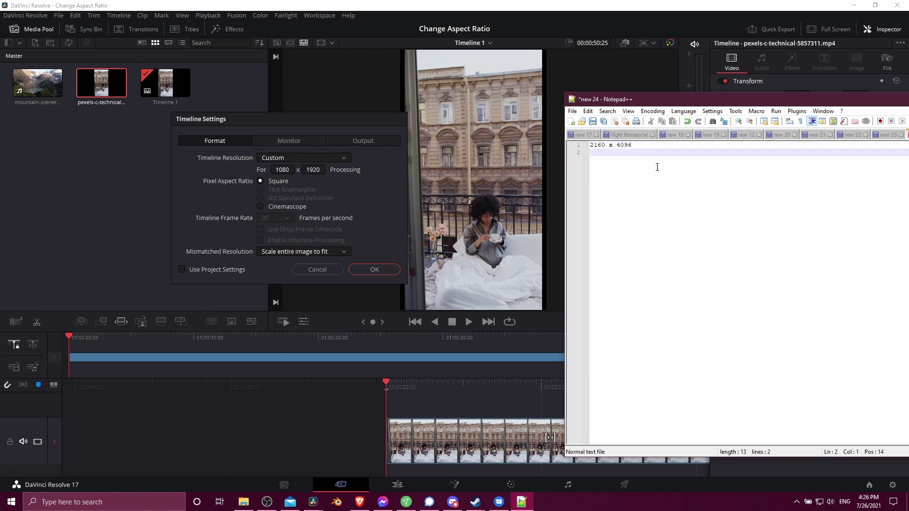
{"action": "type", "text": "1080 x 2048"}
Set Timeline 1's height to 2048 for a 1080 x 2048 frame, then minimize Notepad++.
{"action": "left_click", "coordinate": [323, 169]}
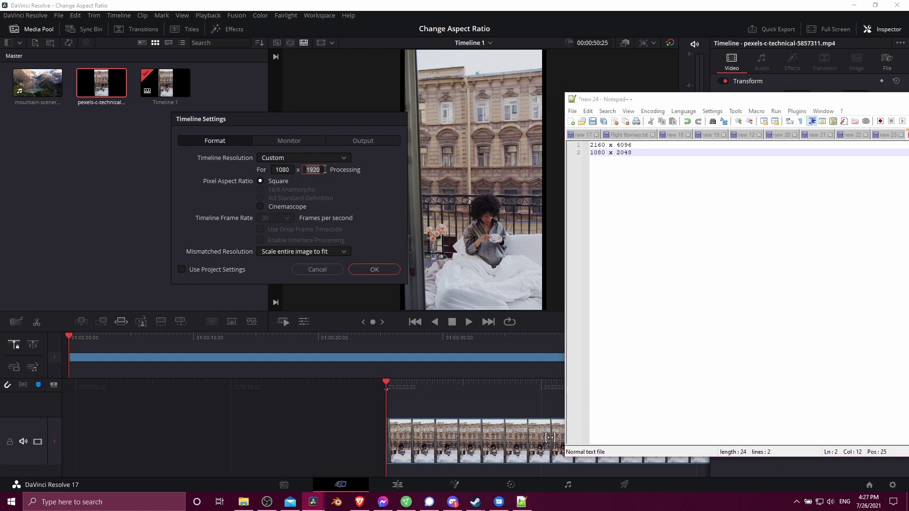
{"action": "type", "text": "2048"}
{"action": "key", "text": "Return"}
{"action": "left_click", "coordinate": [374, 270]}
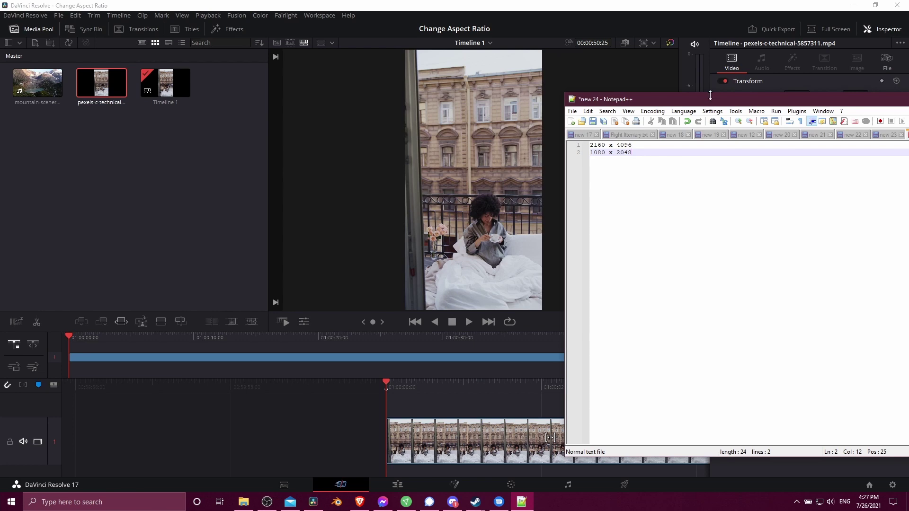
{"action": "left_click_drag", "start_coordinate": [711, 99], "coordinate": [352, 237]}
{"action": "left_click", "coordinate": [673, 228]}
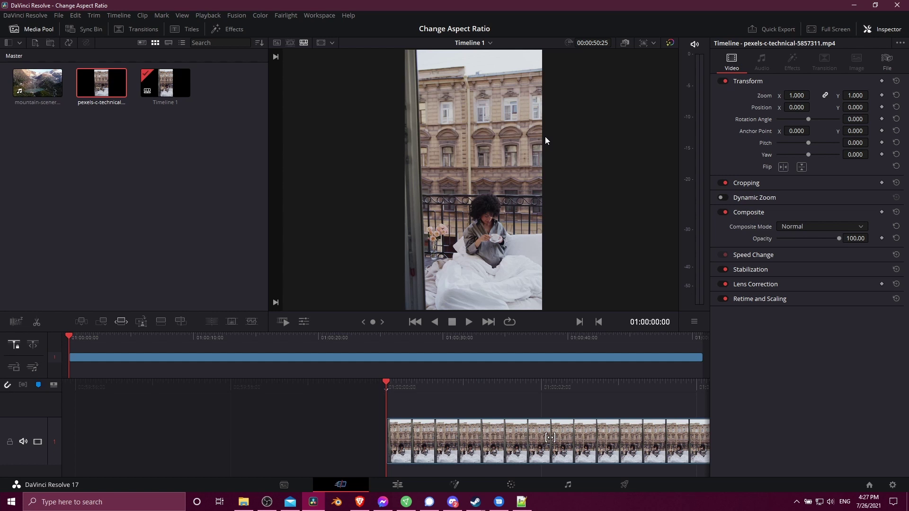
In Project Settings, choose Custom from the Timeline resolution list.
{"action": "left_click", "coordinate": [59, 17]}
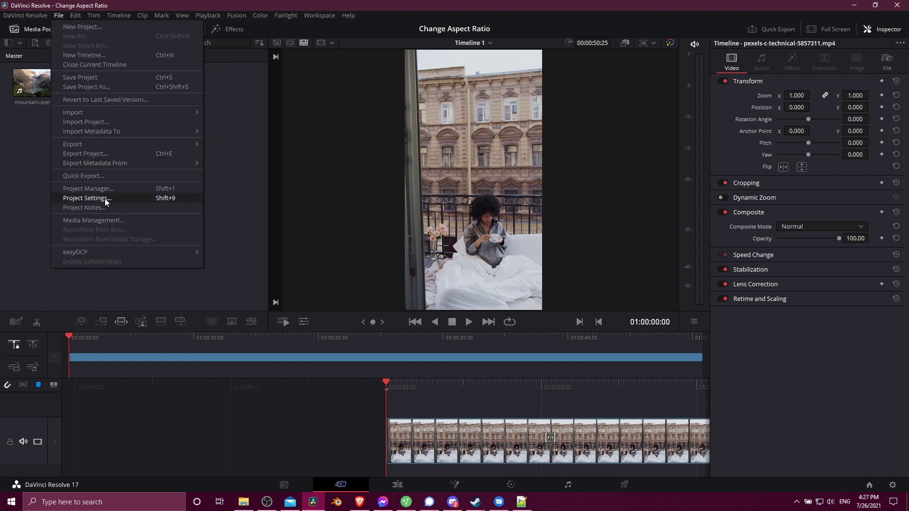
{"action": "left_click", "coordinate": [85, 198]}
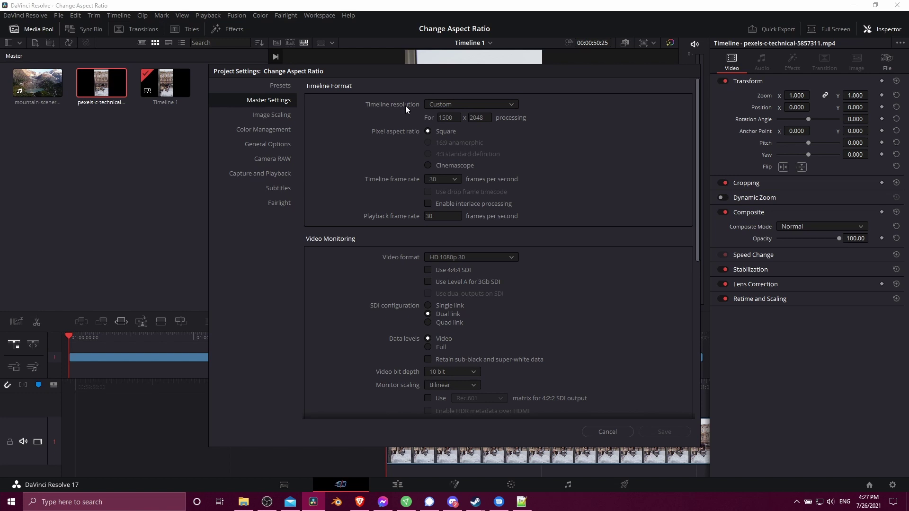
{"action": "left_click", "coordinate": [468, 104]}
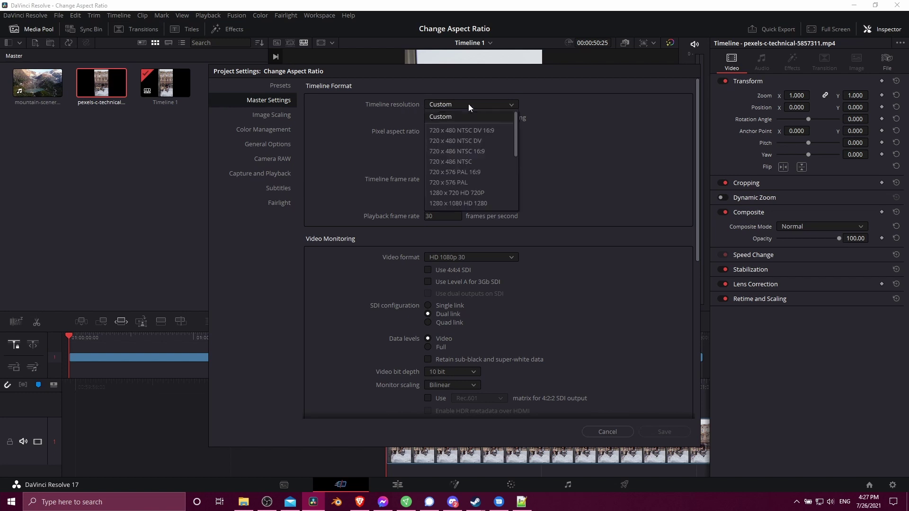
{"action": "scroll", "coordinate": [475, 150], "scroll_direction": "down", "scroll_amount": 1}
{"action": "scroll", "coordinate": [475, 149], "scroll_direction": "down", "scroll_amount": 2}
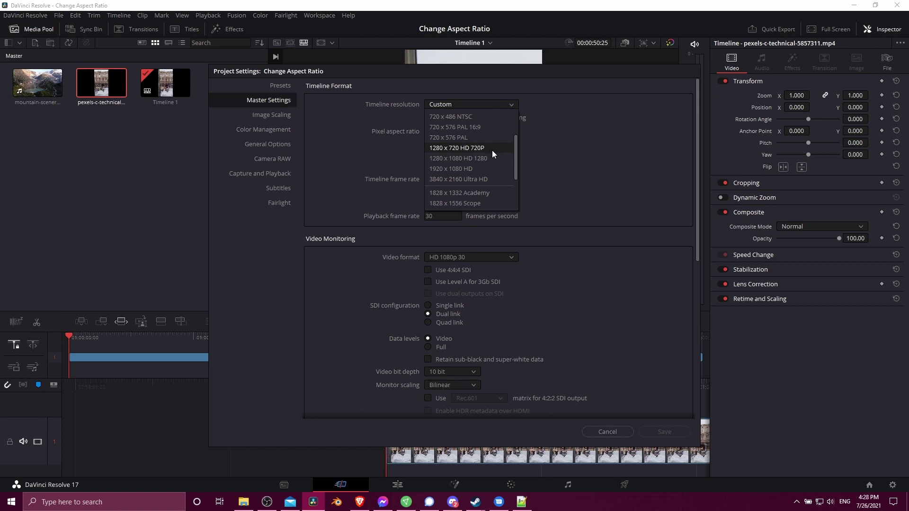
{"action": "scroll", "coordinate": [492, 149], "scroll_direction": "down", "scroll_amount": 3}
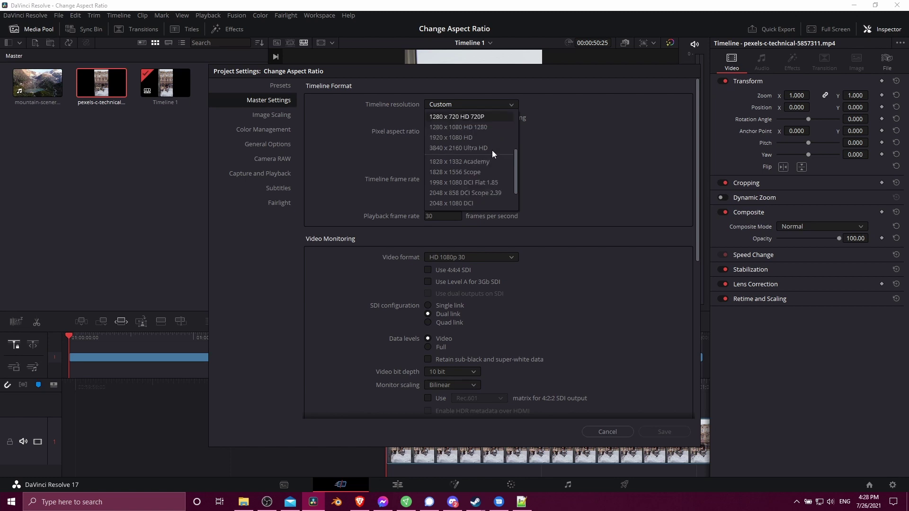
{"action": "scroll", "coordinate": [505, 173], "scroll_direction": "up", "scroll_amount": 7}
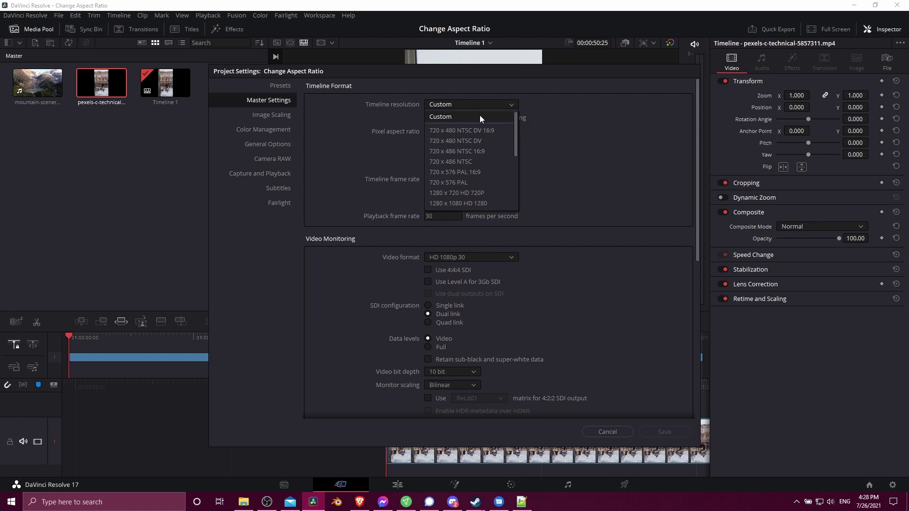
{"action": "left_click", "coordinate": [479, 117]}
Enter a custom project timeline resolution of 1080 x 2048.
{"action": "left_click", "coordinate": [460, 118]}
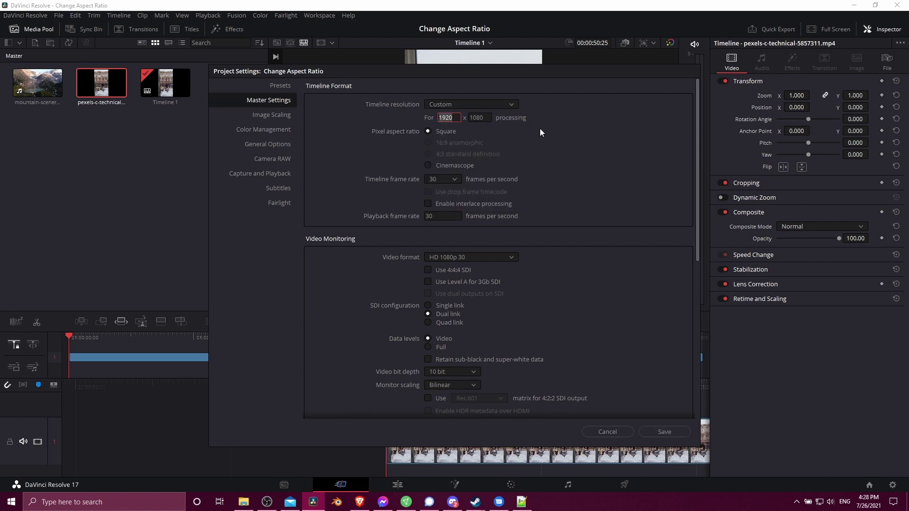
{"action": "left_click_drag", "start_coordinate": [492, 73], "coordinate": [472, 320]}
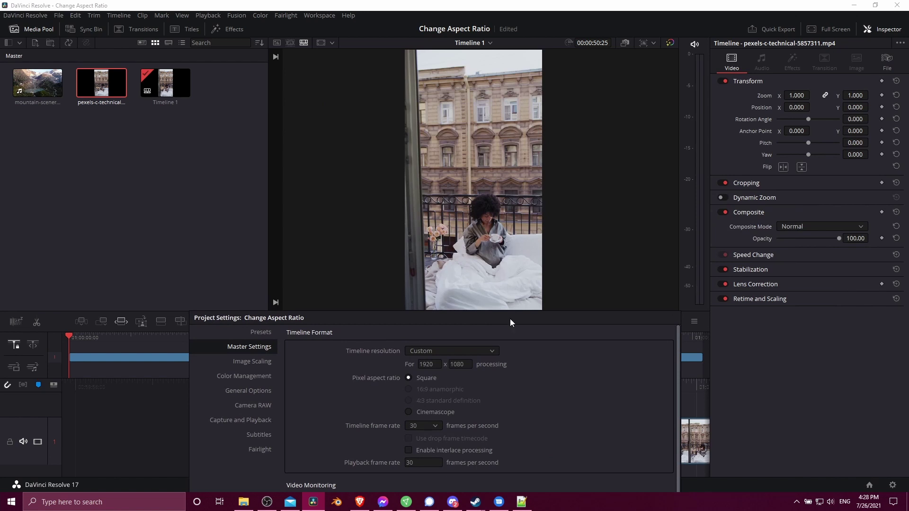
{"action": "left_click_drag", "start_coordinate": [510, 323], "coordinate": [516, 136]}
{"action": "double_click", "coordinate": [453, 167]}
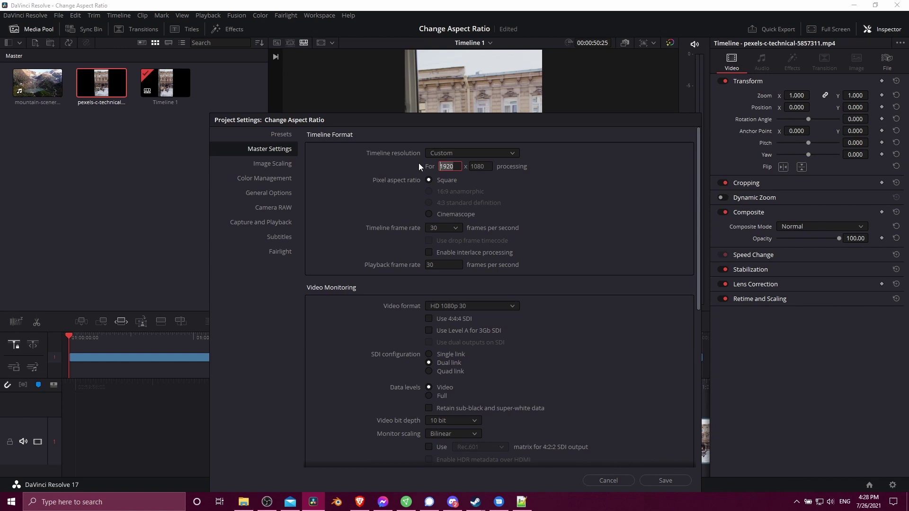
{"action": "type", "text": "1080"}
{"action": "key", "text": "Tab"}
{"action": "type", "text": "2048"}
Compare the values with the Notepad++ note, minimize it, and save the Project Settings.
{"action": "left_click", "coordinate": [521, 502]}
{"action": "left_click_drag", "start_coordinate": [254, 300], "coordinate": [169, 276]}
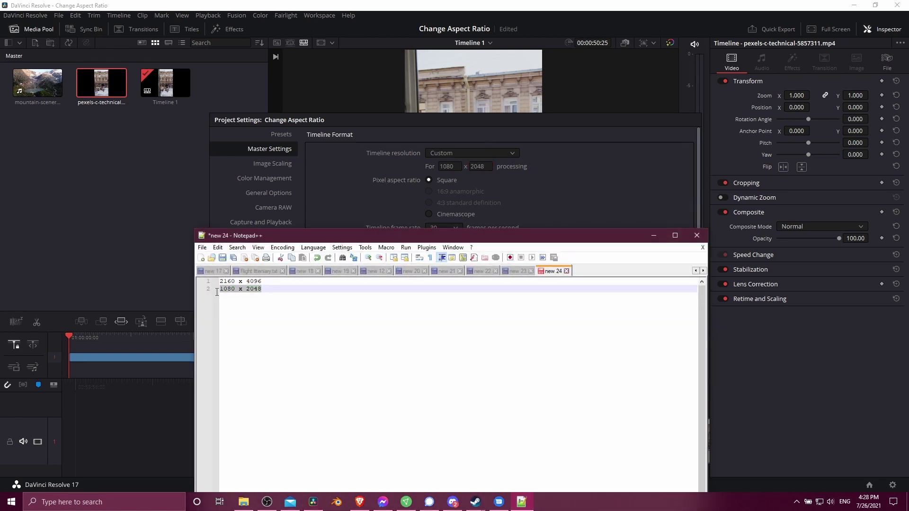
{"action": "left_click", "coordinate": [655, 236]}
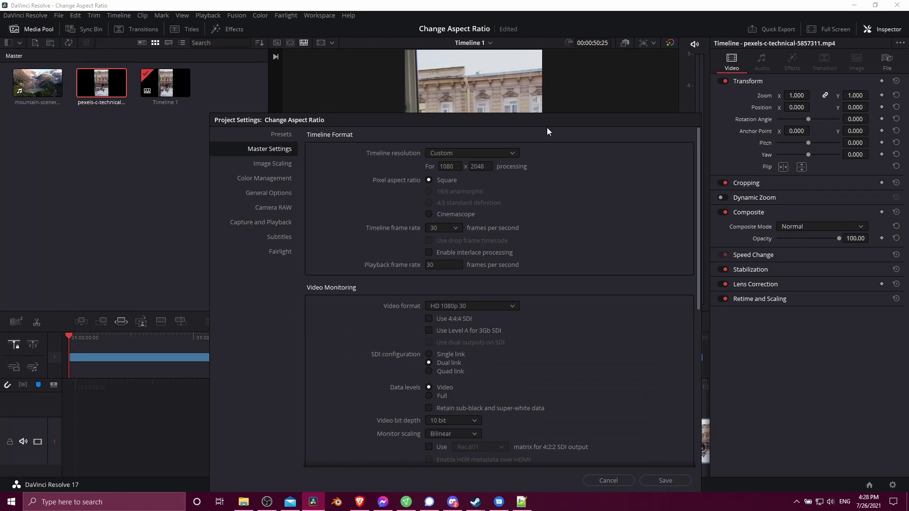
{"action": "left_click_drag", "start_coordinate": [553, 124], "coordinate": [553, 89]}
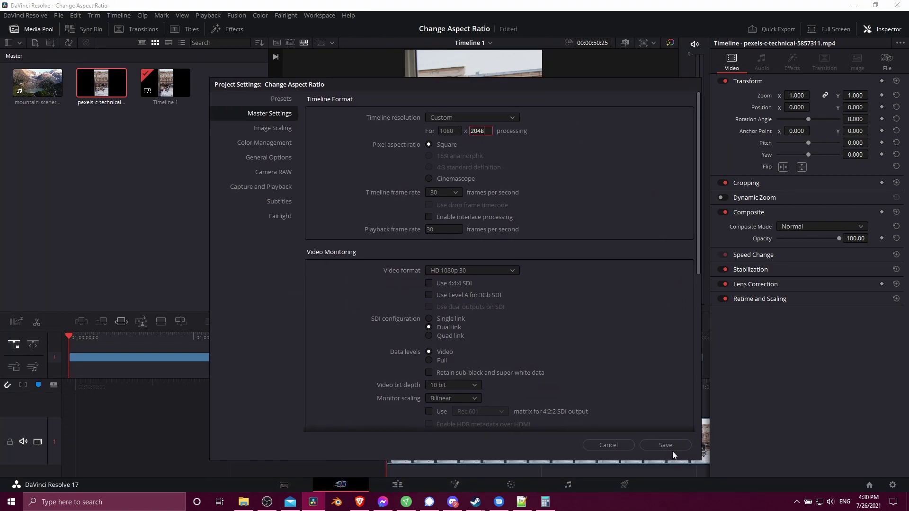
{"action": "left_click", "coordinate": [665, 445]}
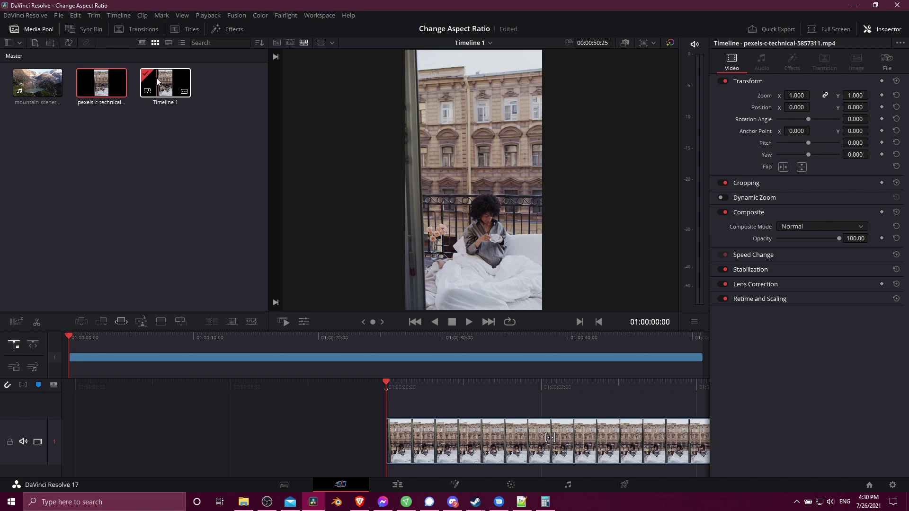
{"action": "left_click", "coordinate": [156, 78]}
{"action": "right_click", "coordinate": [158, 80]}
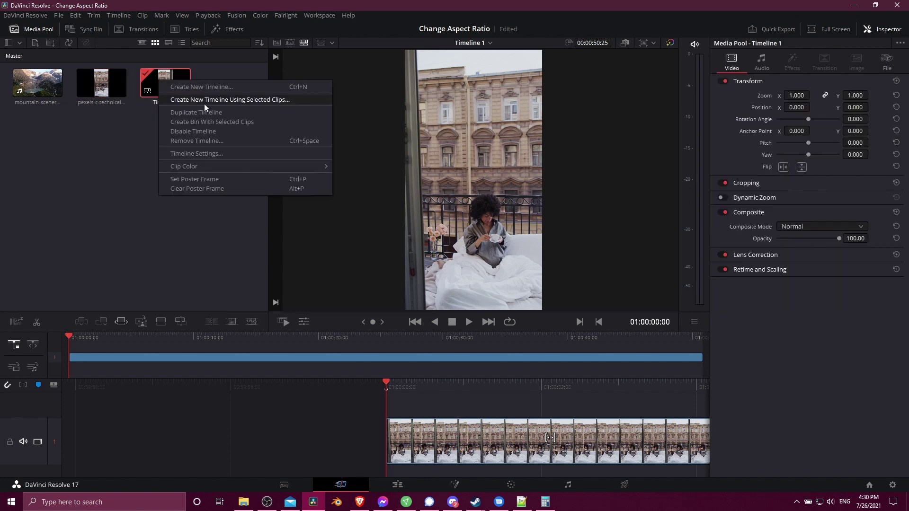
{"action": "left_click", "coordinate": [217, 152]}
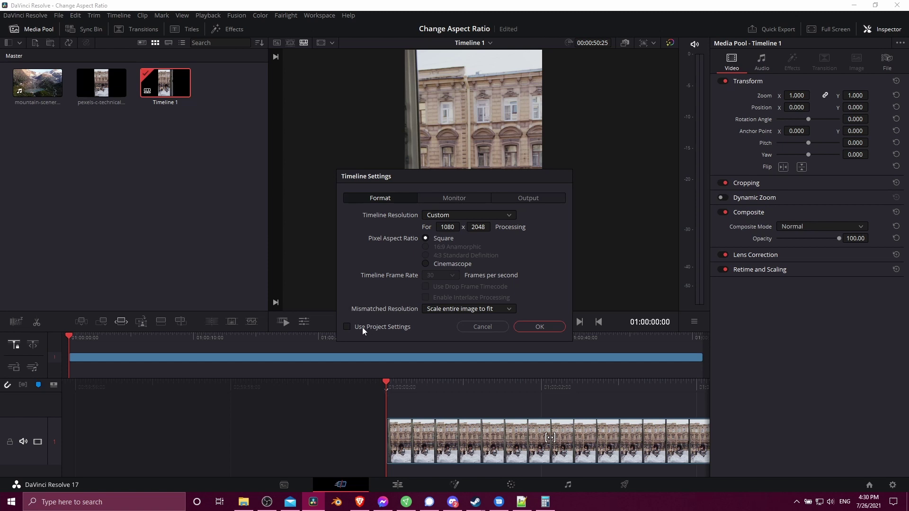
{"action": "left_click", "coordinate": [472, 325]}
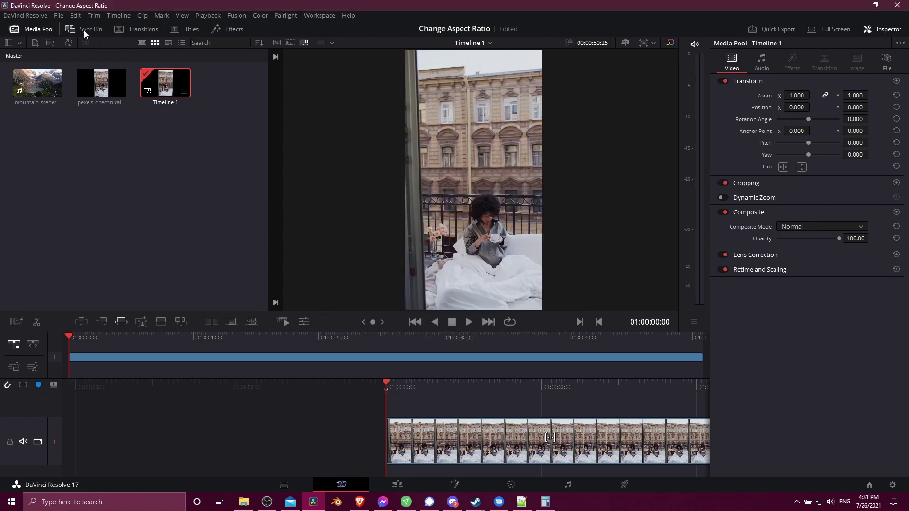
{"action": "left_click", "coordinate": [76, 15]}
Change the project timeline width to 1500, giving 1500 x 2048, and save.
{"action": "mouse_move", "coordinate": [59, 16]}
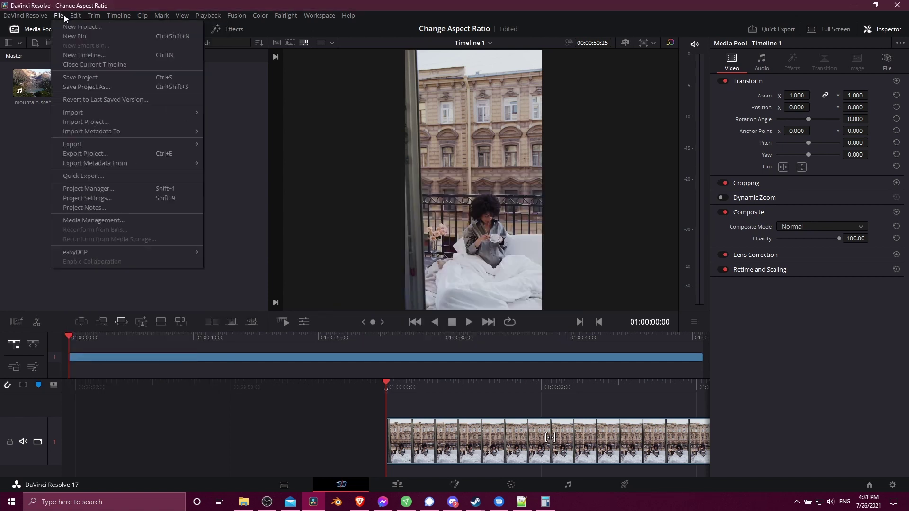
{"action": "left_click", "coordinate": [90, 197]}
{"action": "left_click", "coordinate": [448, 118]}
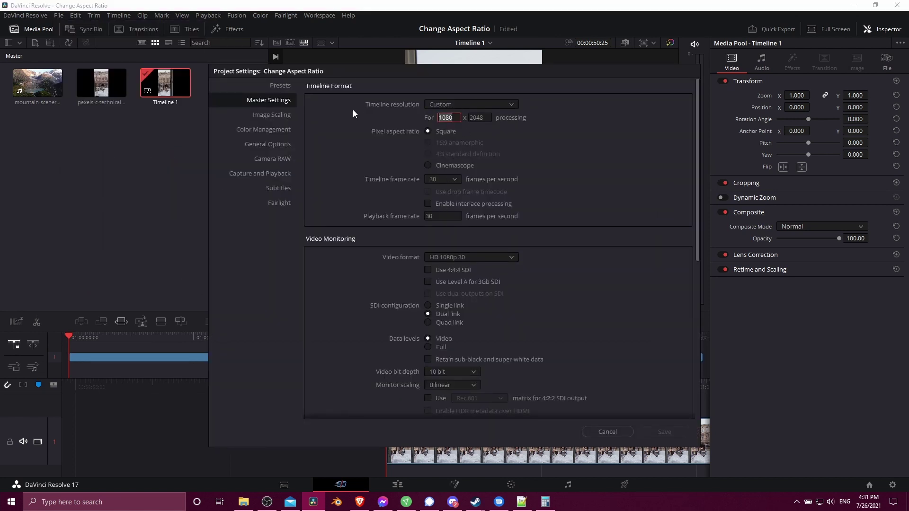
{"action": "type", "text": "1500"}
{"action": "left_click", "coordinate": [674, 436]}
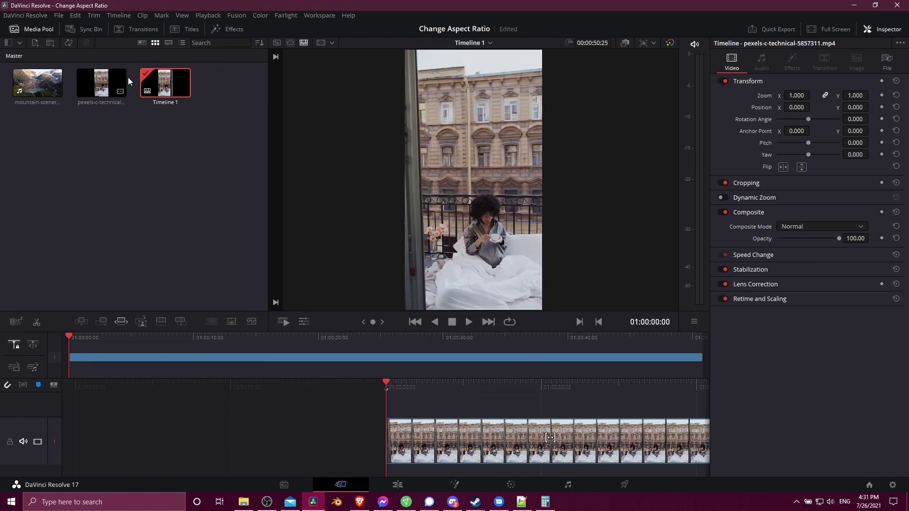
Make Timeline 1 use the project settings, producing a 1500 x 2048 frame with side bars.
{"action": "right_click", "coordinate": [161, 79]}
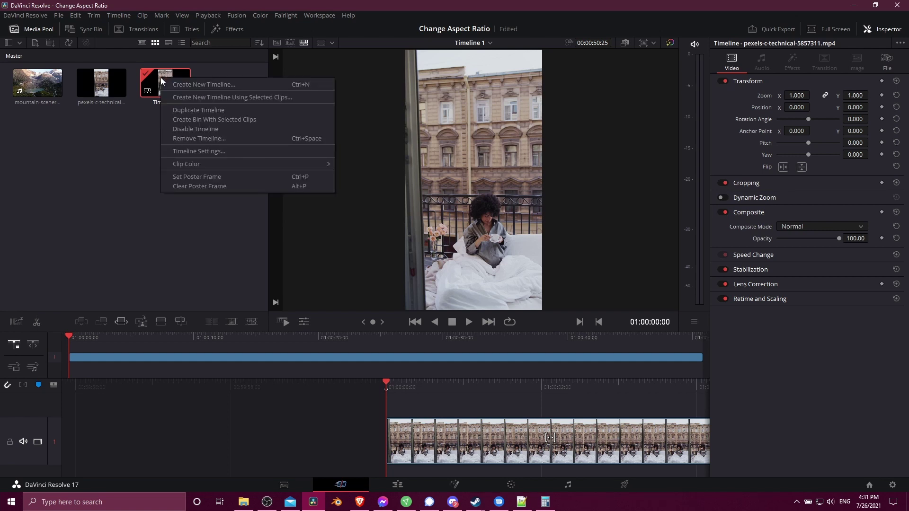
{"action": "left_click", "coordinate": [186, 151]}
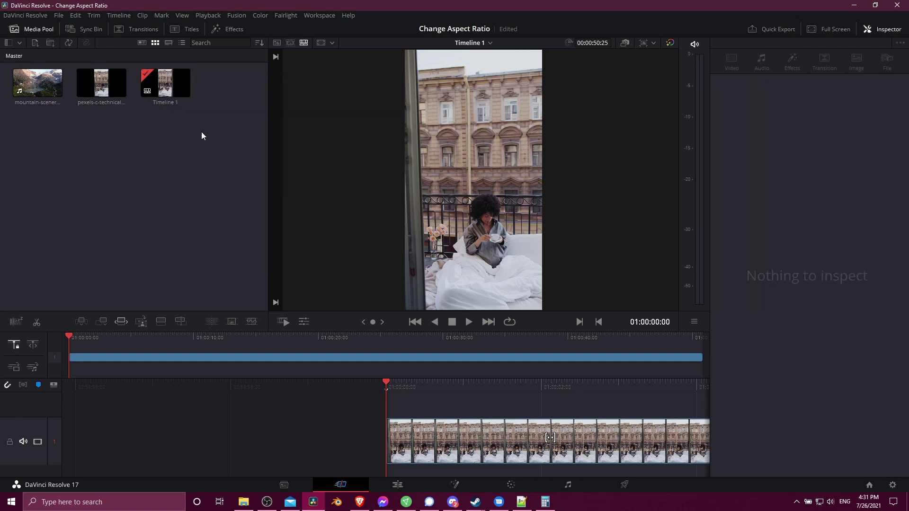
{"action": "left_click", "coordinate": [652, 41]}
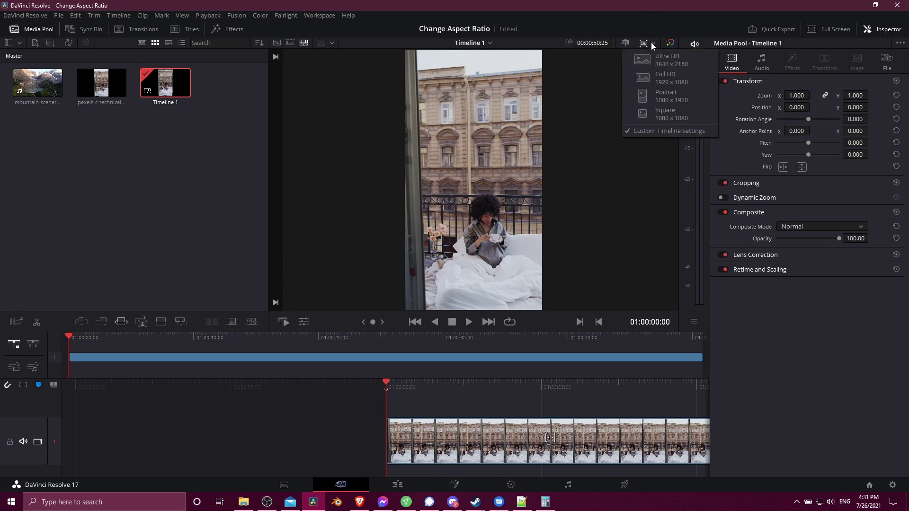
{"action": "left_click", "coordinate": [664, 130]}
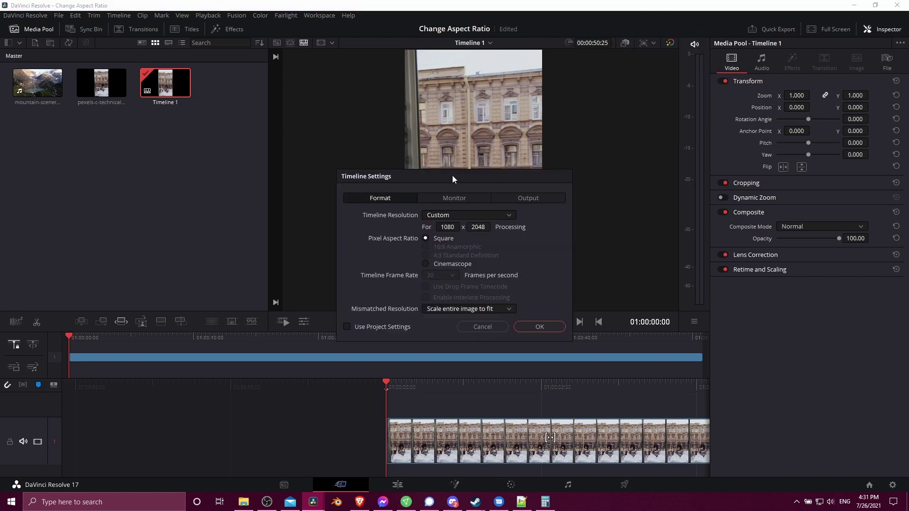
{"action": "left_click", "coordinate": [368, 327]}
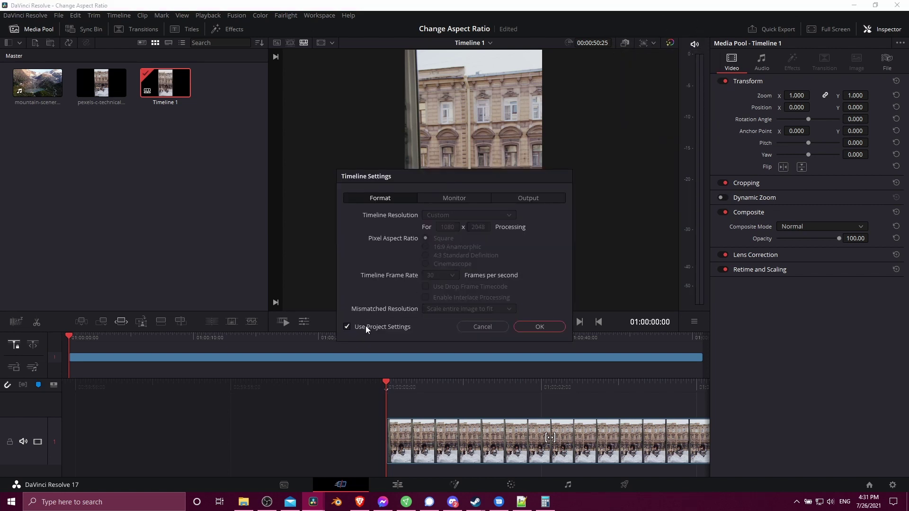
{"action": "left_click", "coordinate": [555, 327]}
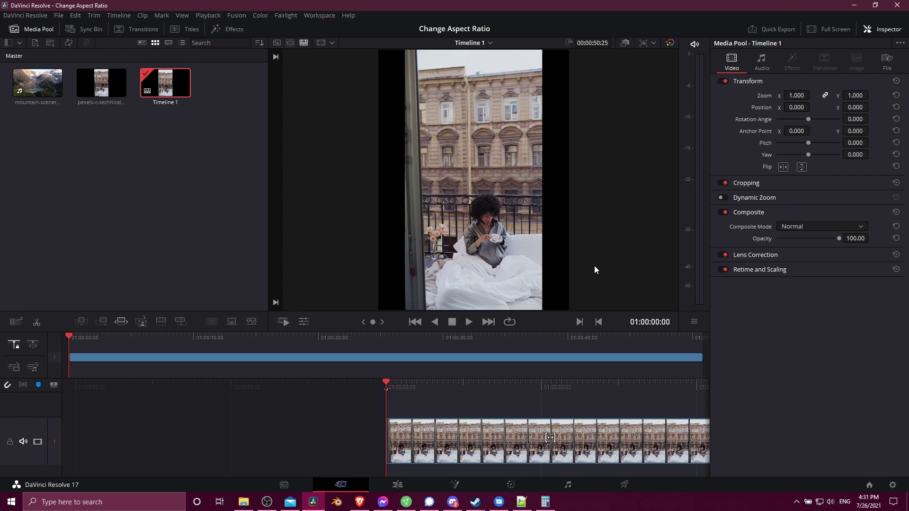
In Project Settings, change the timeline resolution from 1500 wide to 1080 × 2048.
{"action": "left_click", "coordinate": [53, 16]}
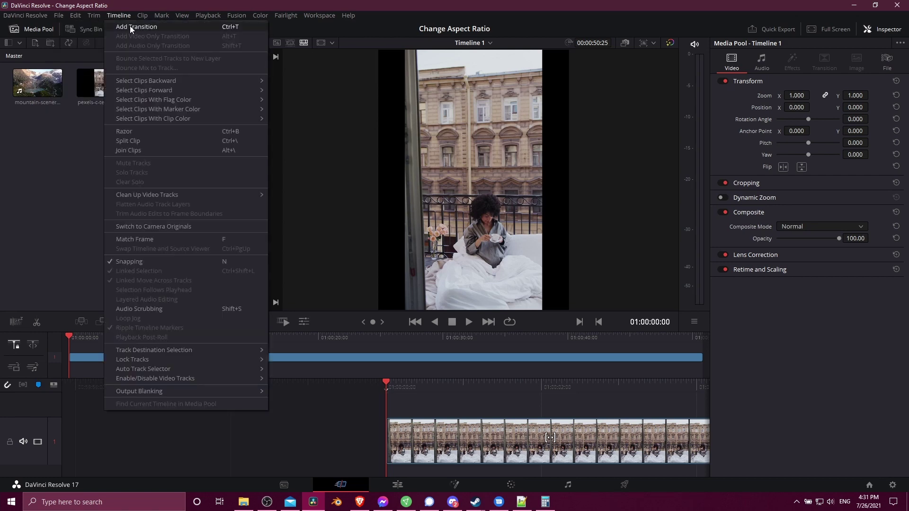
{"action": "left_click", "coordinate": [105, 198]}
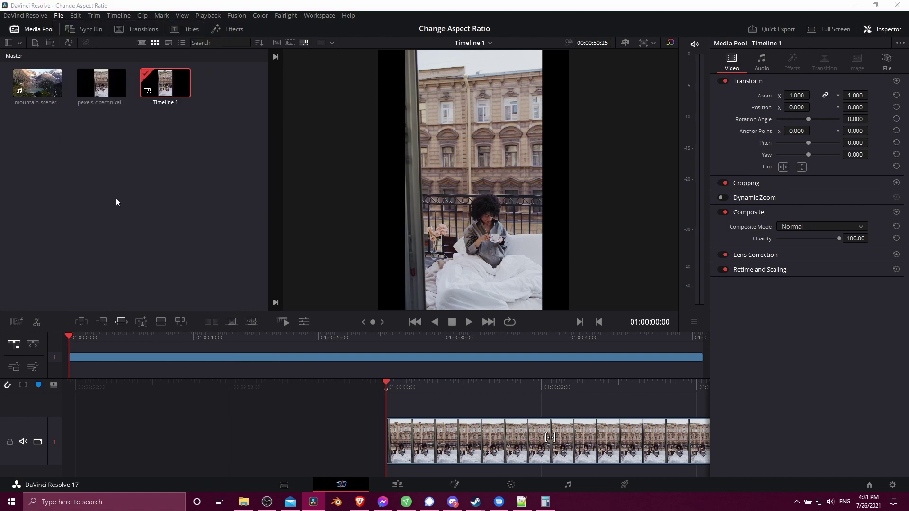
{"action": "left_click", "coordinate": [453, 118]}
{"action": "left_click_drag", "start_coordinate": [453, 119], "coordinate": [423, 117]}
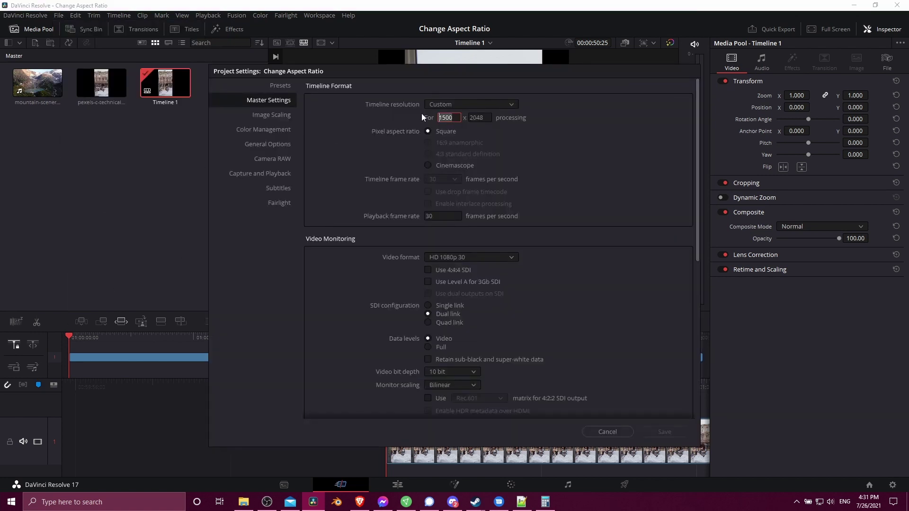
{"action": "type", "text": "1080"}
{"action": "key", "text": "Tab"}
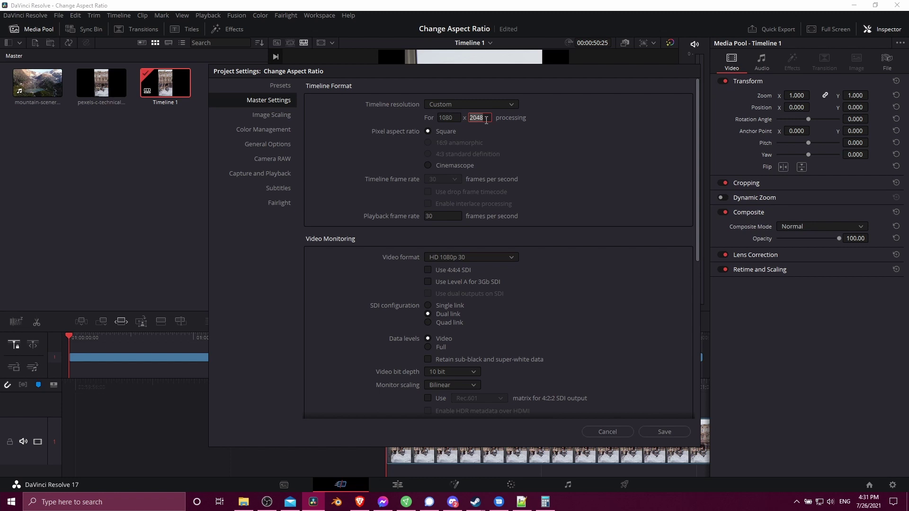
{"action": "type", "text": "2048"}
{"action": "key", "text": "Tab"}
Commit the 2048 height value and save the 1080 × 2048 project settings.
{"action": "left_click", "coordinate": [492, 121]}
{"action": "key", "text": "Tab"}
{"action": "left_click", "coordinate": [490, 120]}
{"action": "key", "text": "Tab"}
{"action": "left_click", "coordinate": [490, 120]}
{"action": "key", "text": "Return"}
{"action": "left_click", "coordinate": [664, 434]}
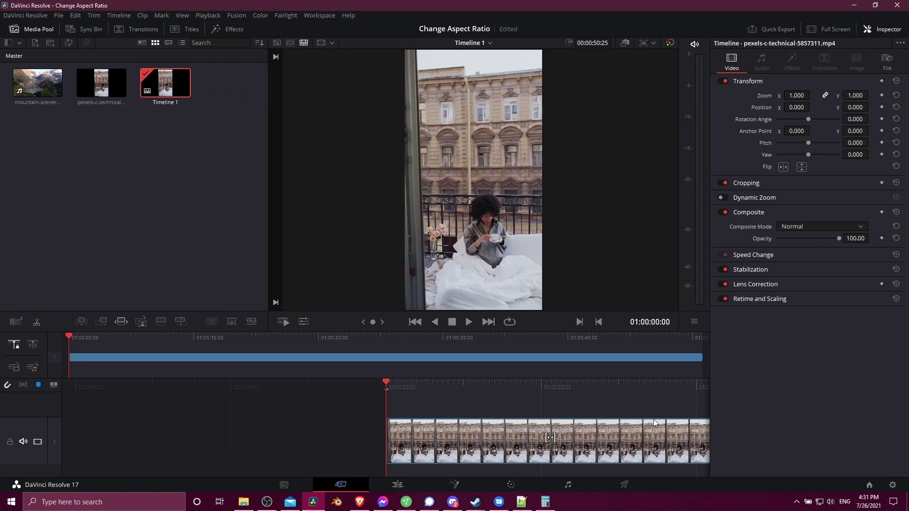